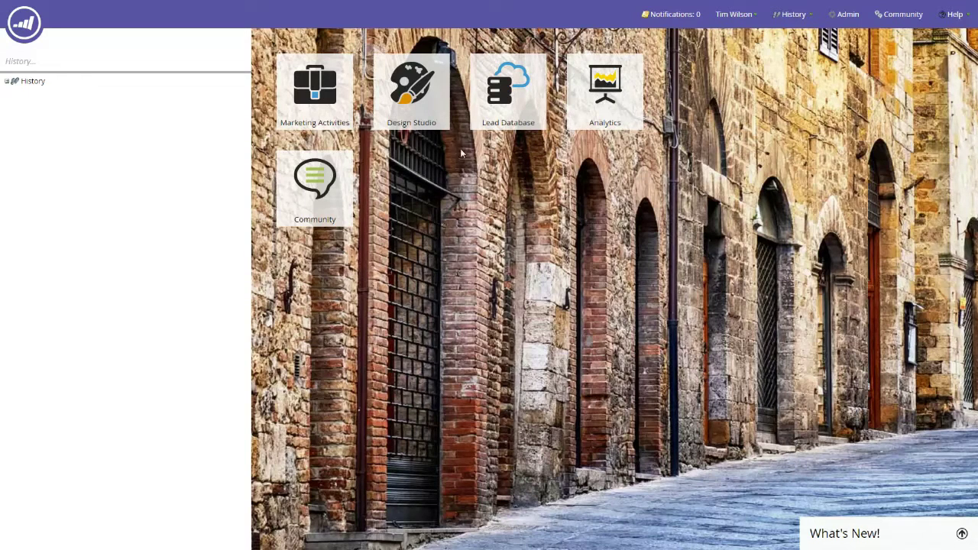
- Open Design Studio and bring up the shortcut menu for the Emails > Templates folder
left_click(432, 103)
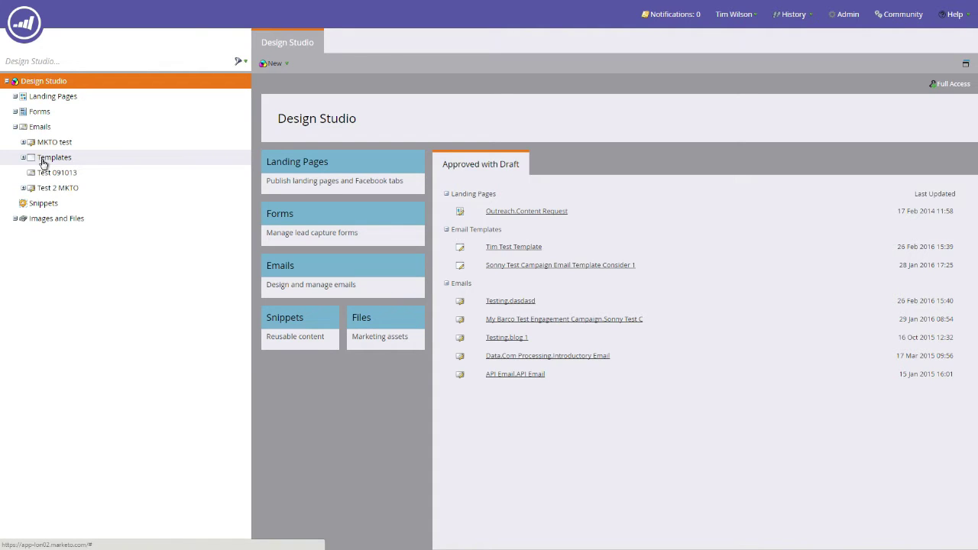
right_click(43, 163)
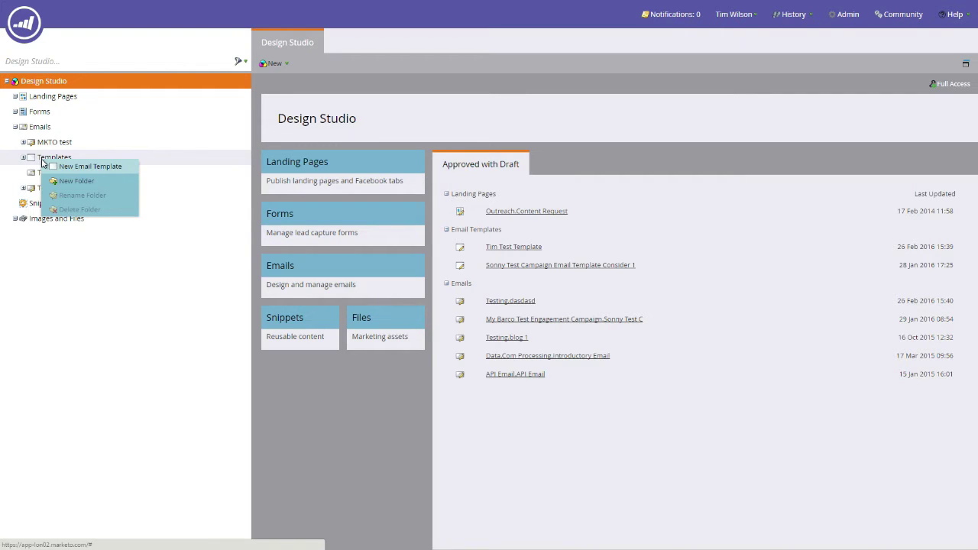
- Create a new email template named 'Video Test' in the Templates folder
left_click(92, 169)
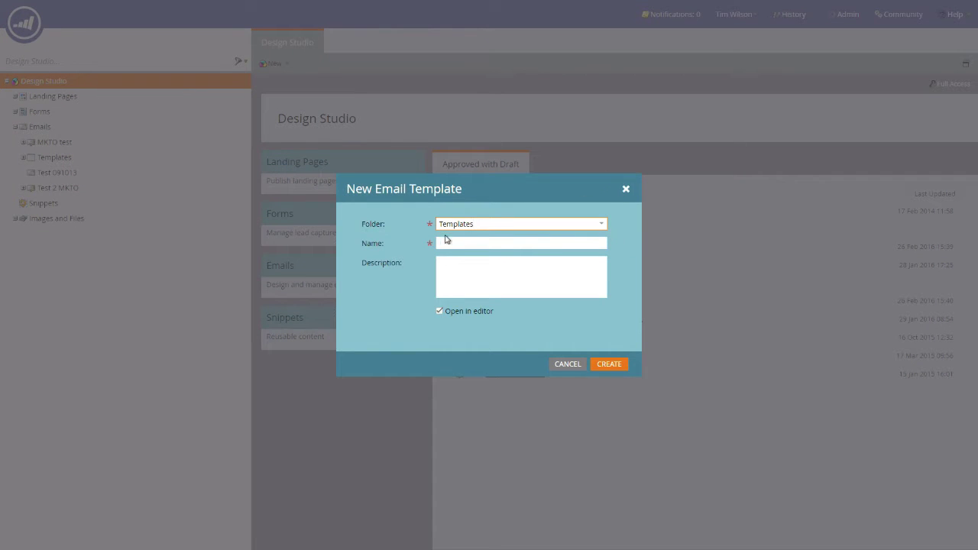
left_click_drag(482, 224, 434, 224)
left_click(484, 246)
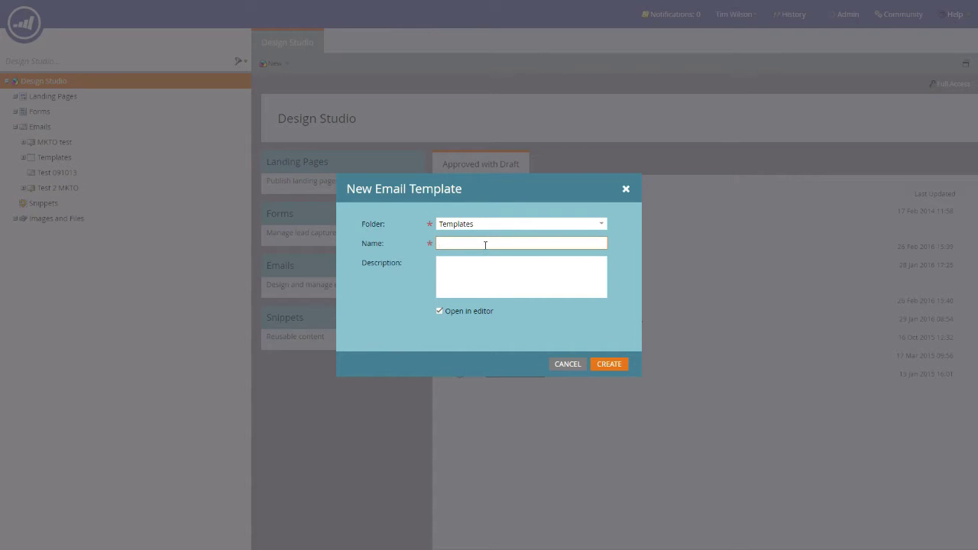
type("Video Test")
key("Tab")
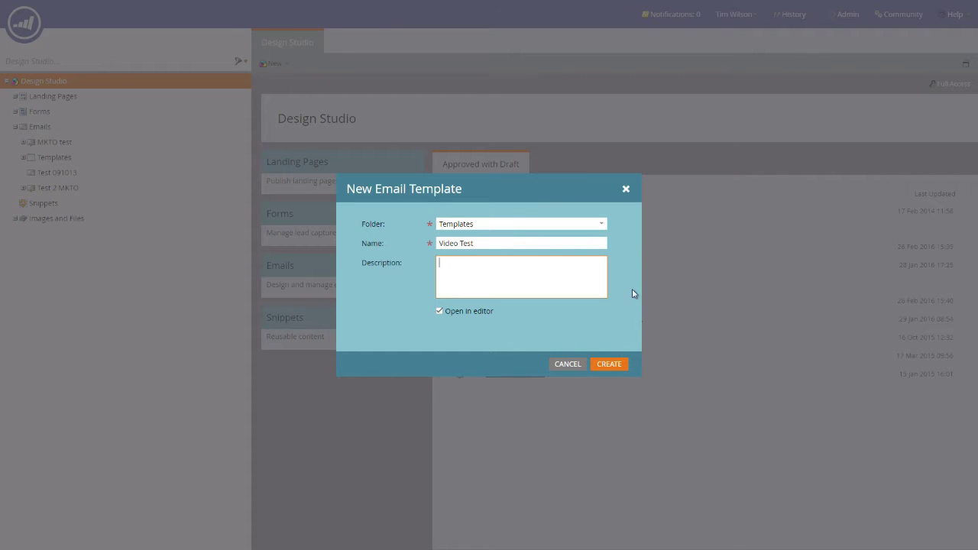
left_click(608, 366)
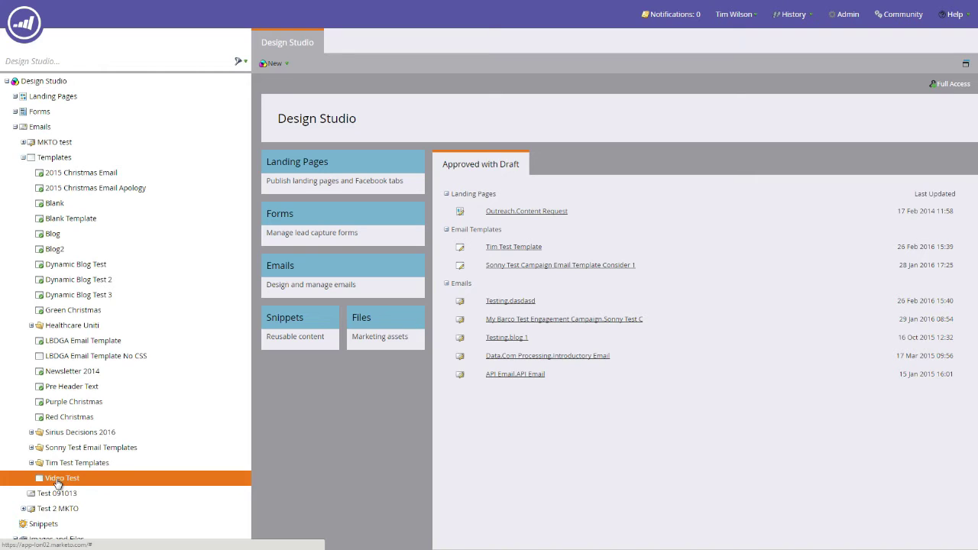
- Edit the Video Test template's draft and show its HTML Source
right_click(58, 484)
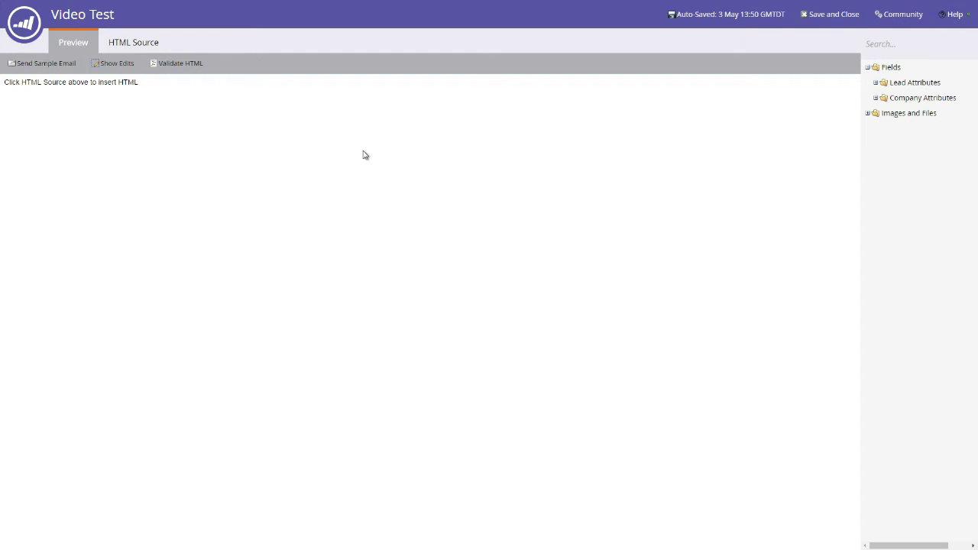
left_click(133, 47)
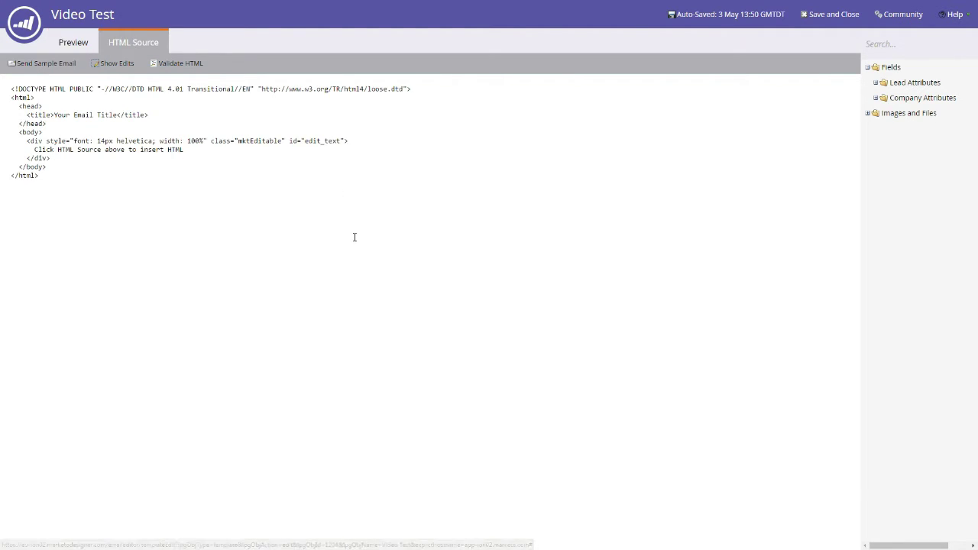
- Inspect the default HTML and its placeholder line, and check how it renders in Preview
left_click_drag(57, 206, 5, 83)
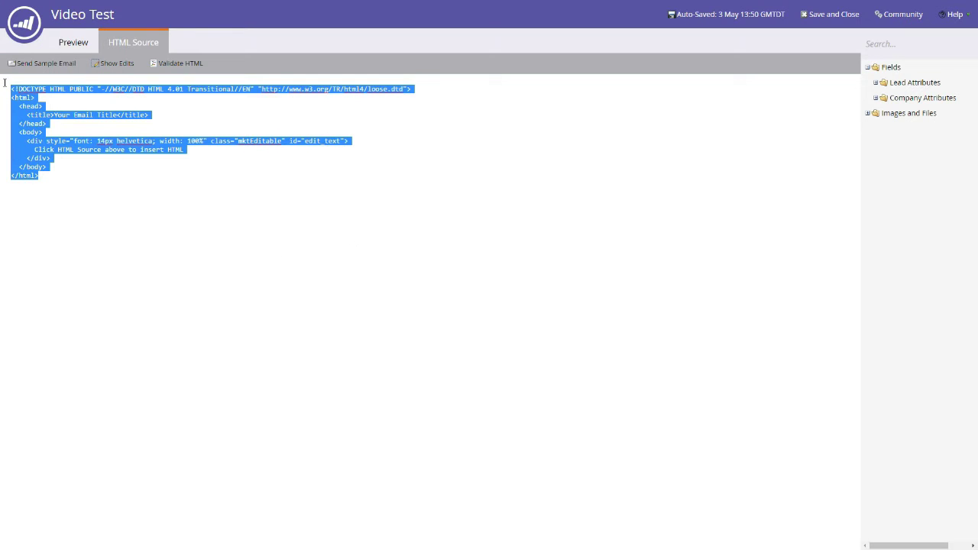
left_click(196, 153)
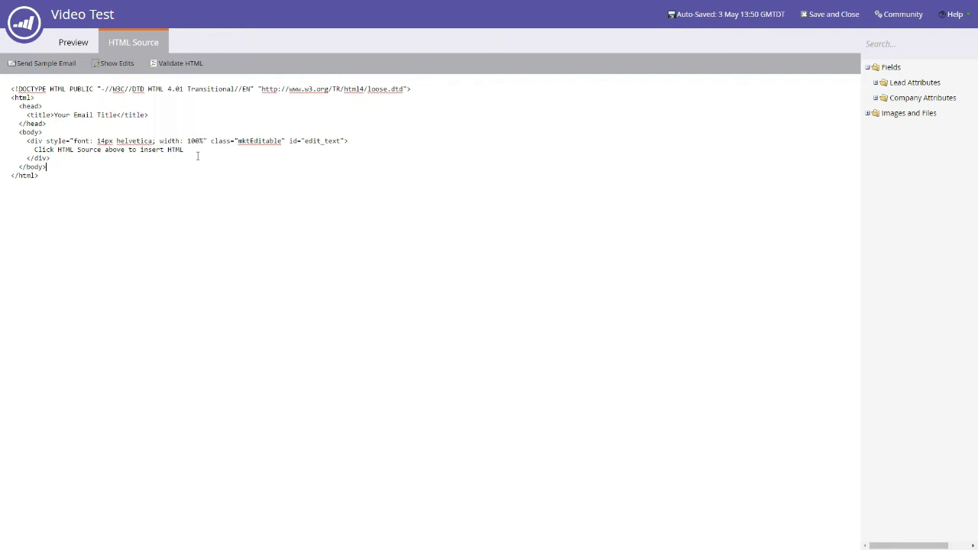
left_click_drag(192, 150, 25, 151)
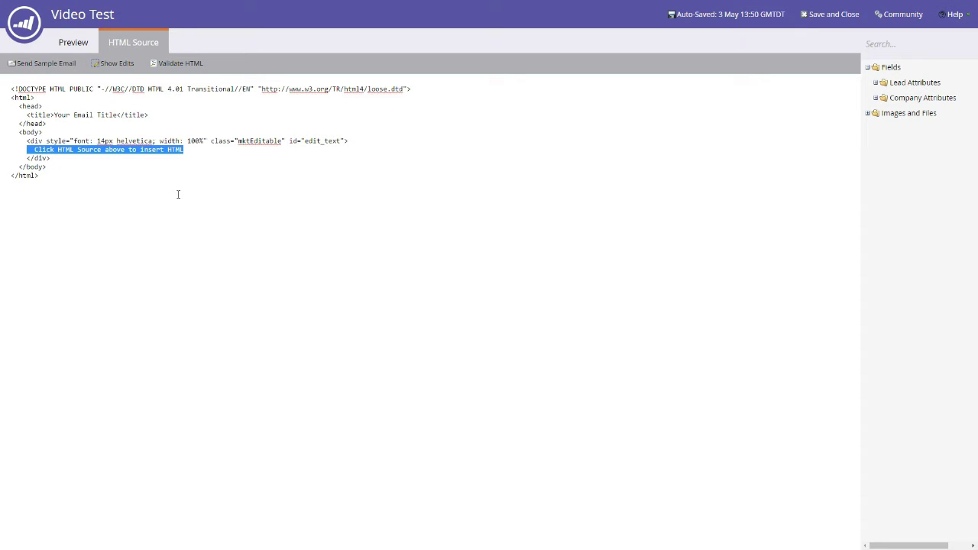
left_click(67, 42)
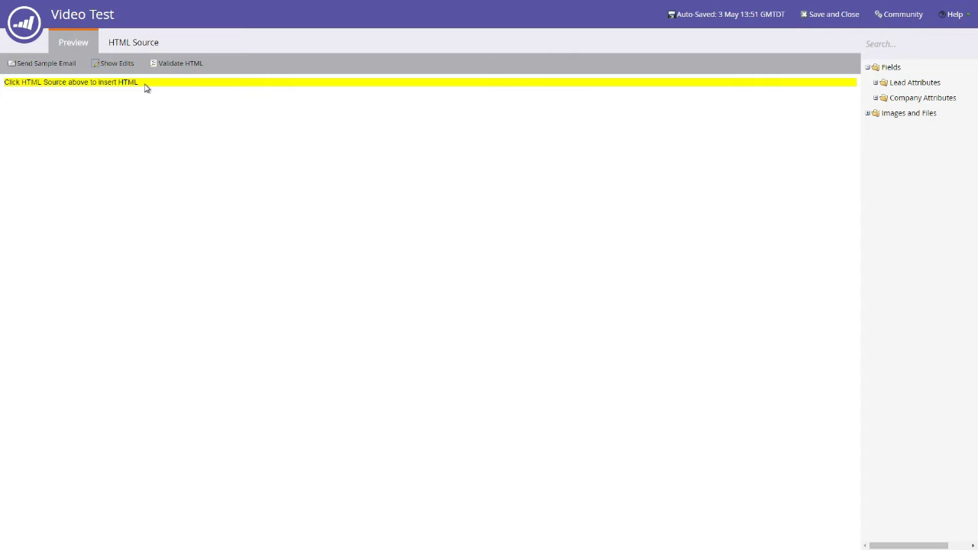
left_click(137, 45)
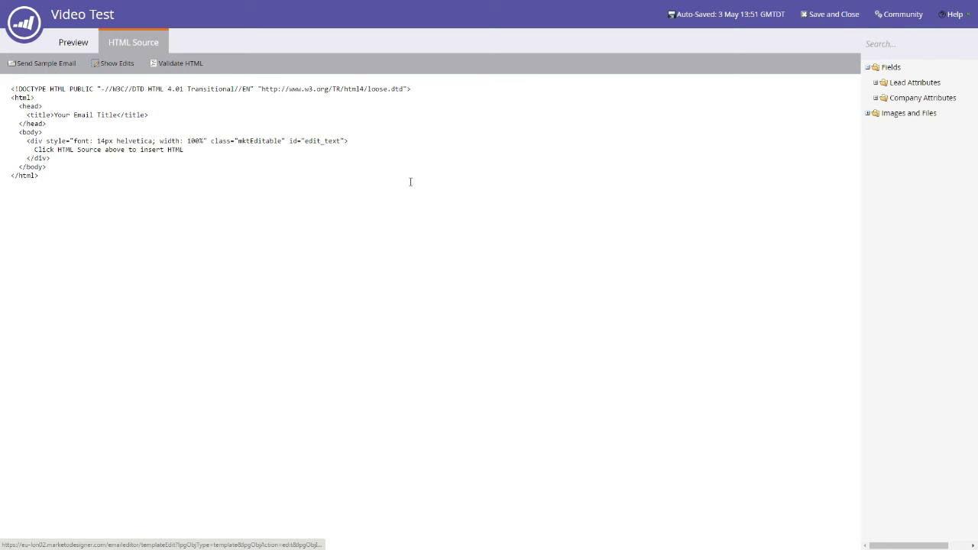
- Examine the mktEditable div with id edit_text, then switch to the Notepad HTML file
left_click_drag(344, 140, 212, 139)
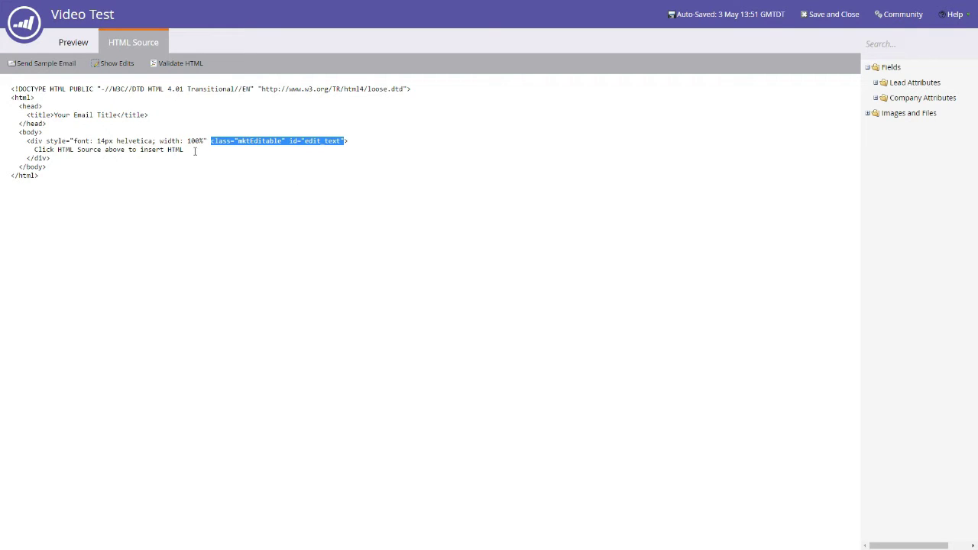
left_click_drag(195, 150, 363, 145)
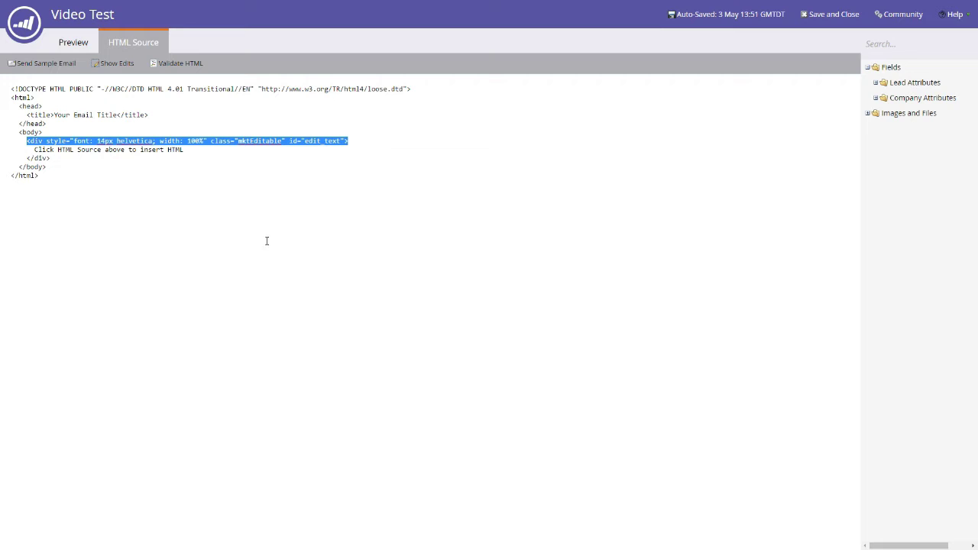
left_click_drag(51, 159, 26, 159)
left_click_drag(197, 149, 34, 148)
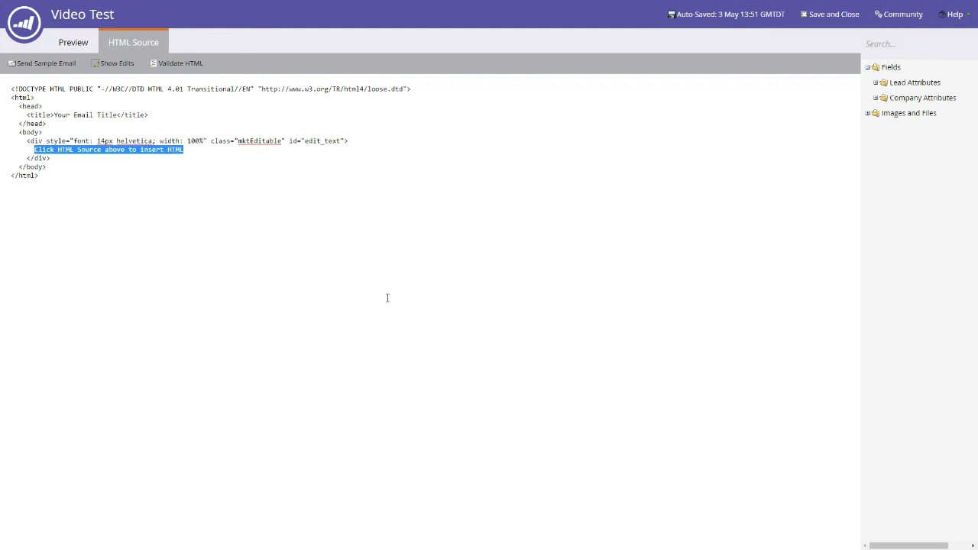
key("alt+Tab")
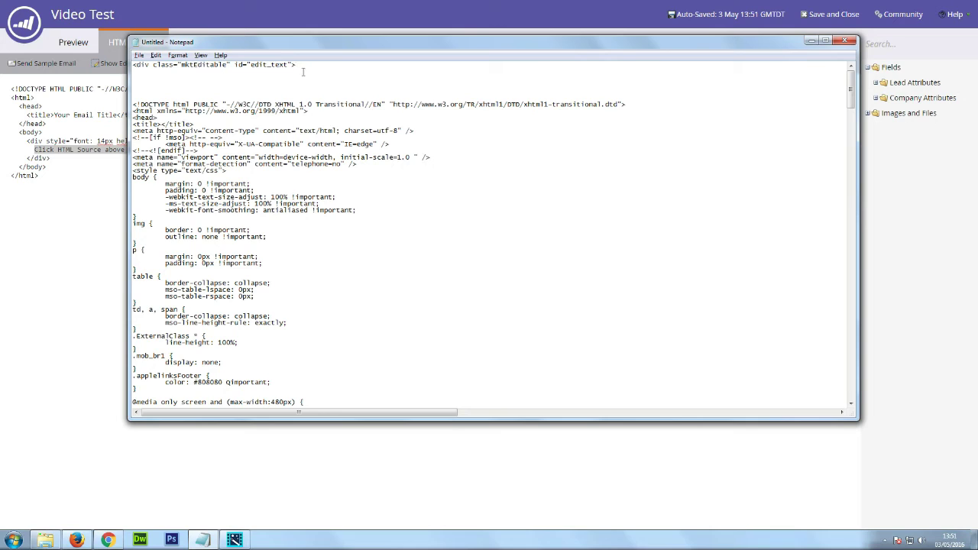
- In Notepad, note the mktEditable div line, then select everything from <!DOCTYPE to the file's end
left_click_drag(297, 65, 134, 66)
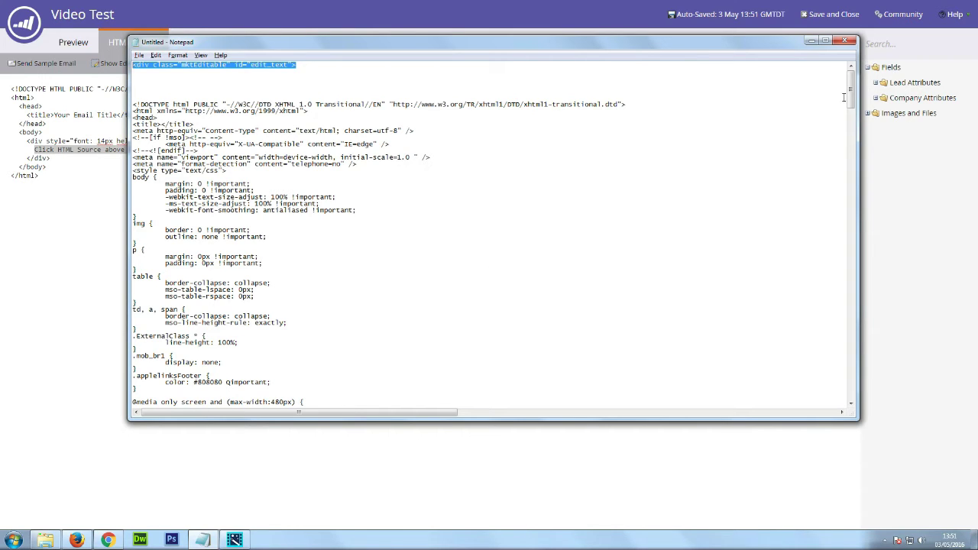
left_click_drag(849, 97, 845, 164)
left_click(134, 104)
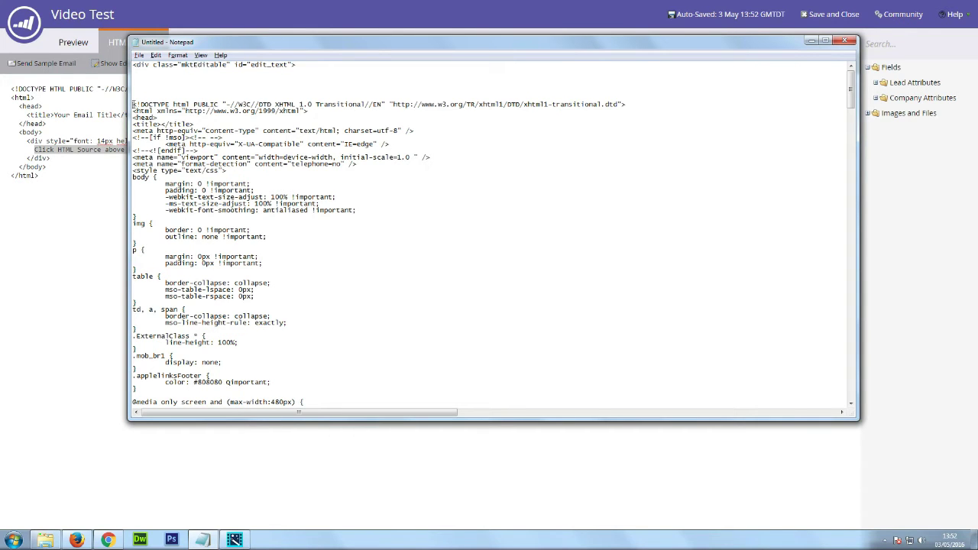
left_click_drag(134, 104, 483, 538)
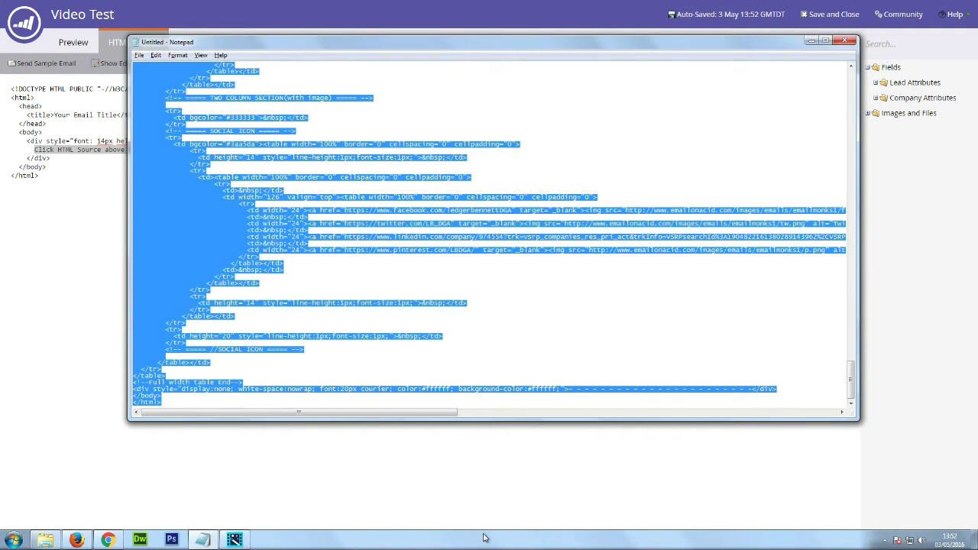
- Clear the HTML Source, paste in the LBDGA email code, and preview the rendered email
left_click(104, 213)
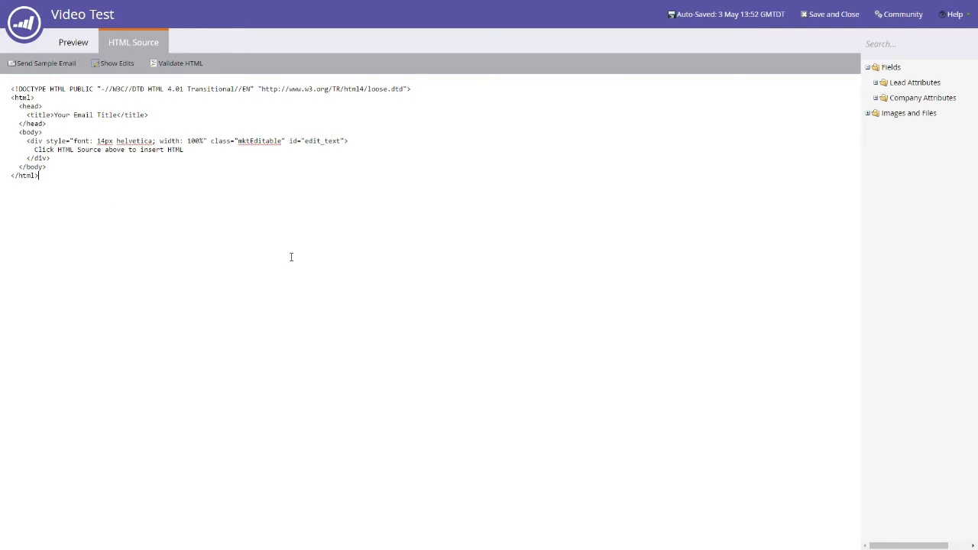
key("ctrl+a")
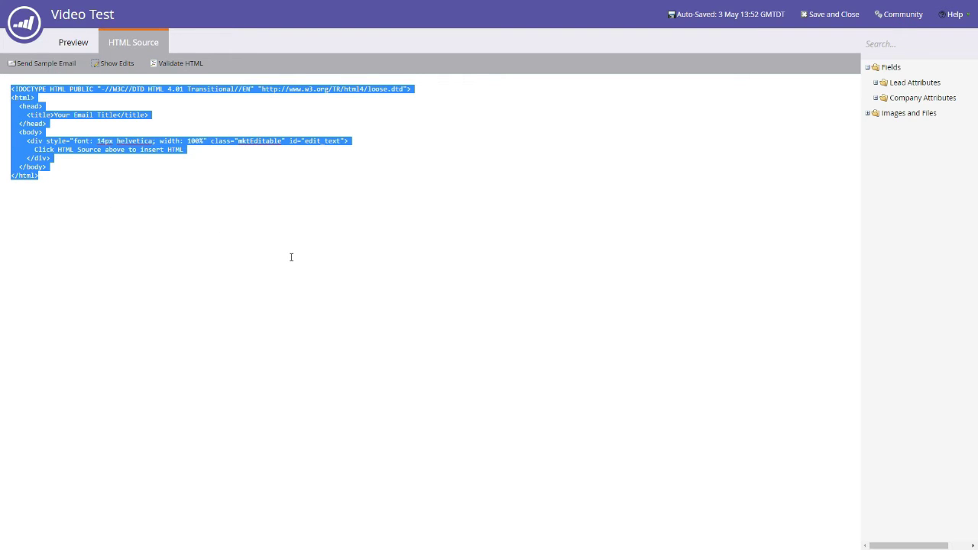
key("Delete")
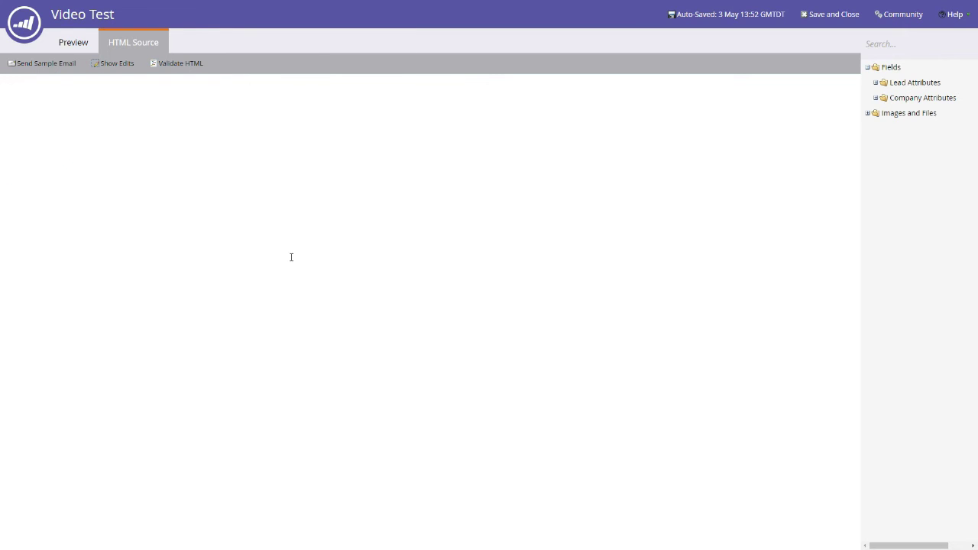
key("ctrl+v")
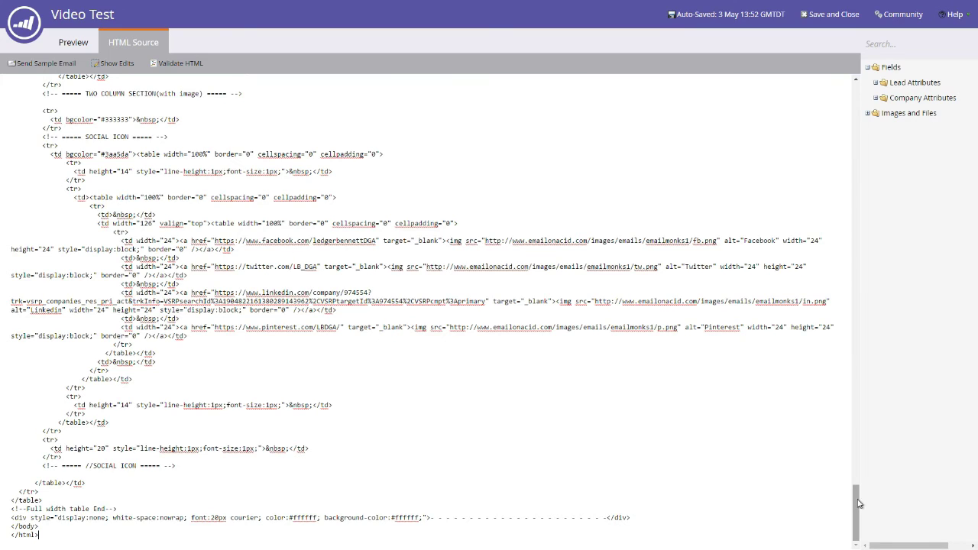
left_click_drag(855, 501, 858, 88)
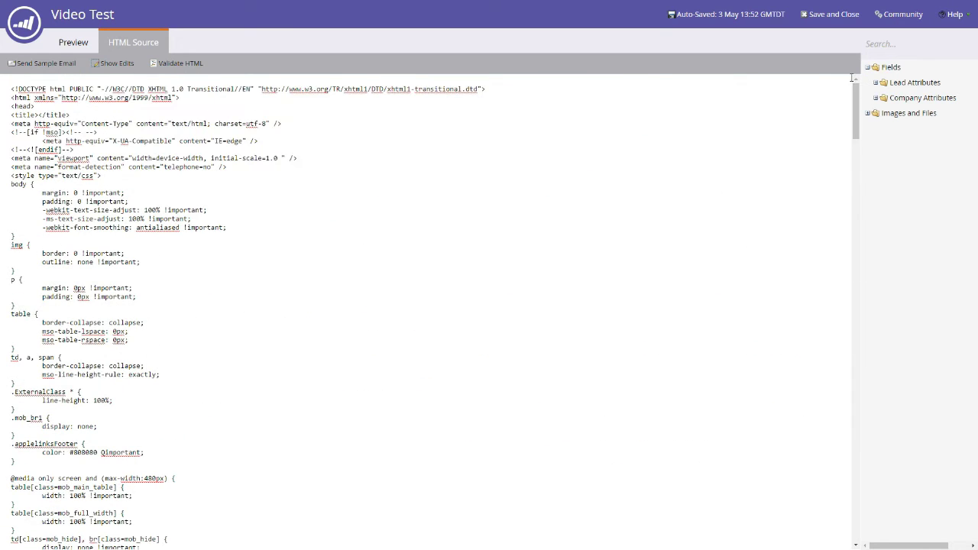
left_click(78, 42)
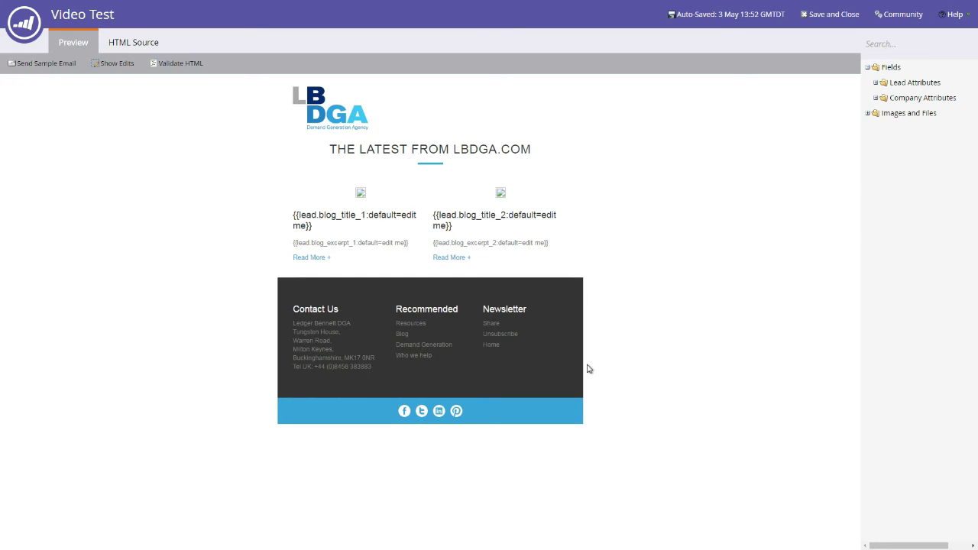
- Locate and mark the opening <body> tag line in HTML Source, then switch to Notepad
left_click(116, 47)
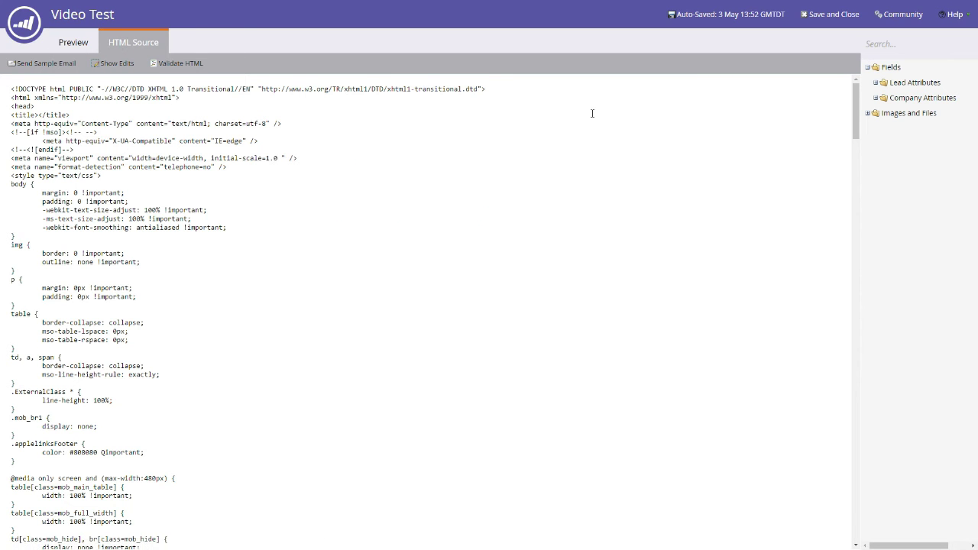
left_click_drag(856, 97, 833, 222)
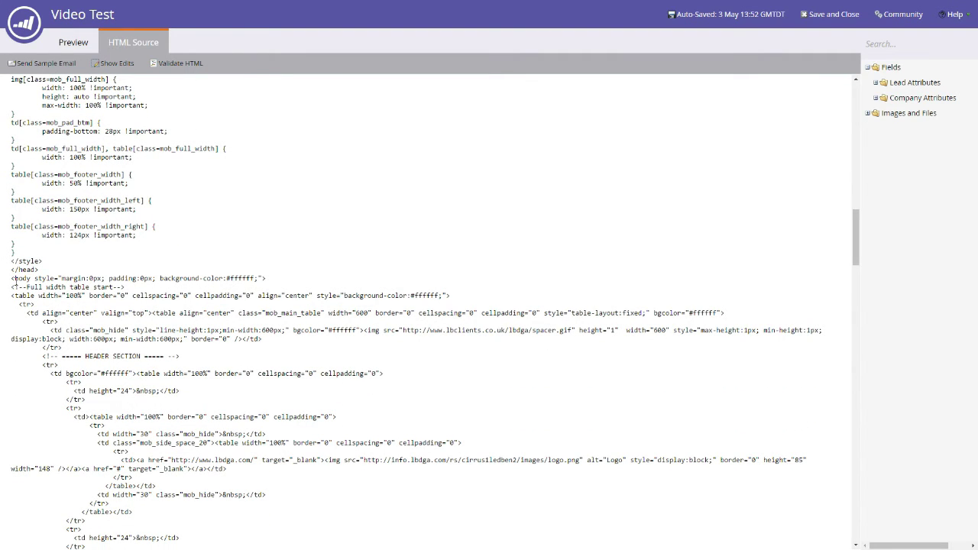
left_click_drag(12, 278, 279, 278)
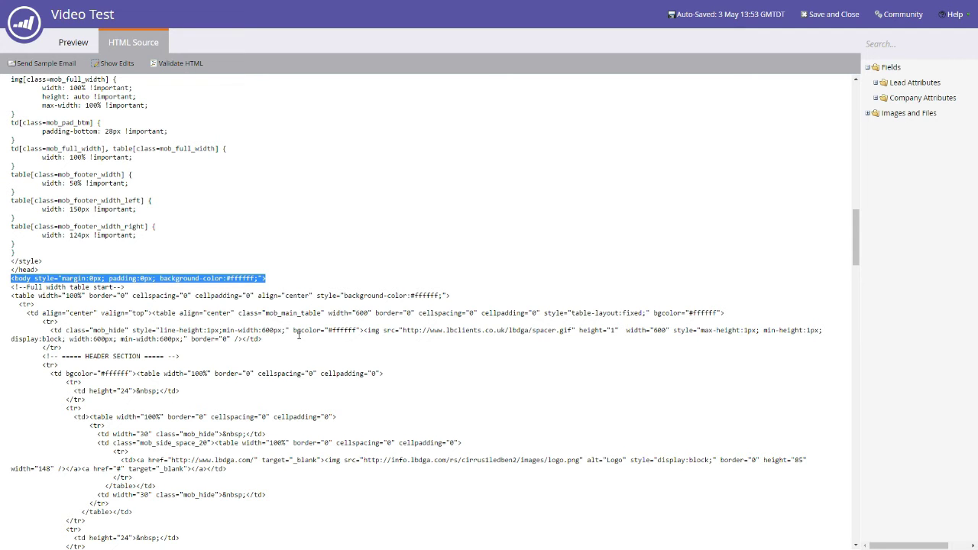
key("alt+Tab")
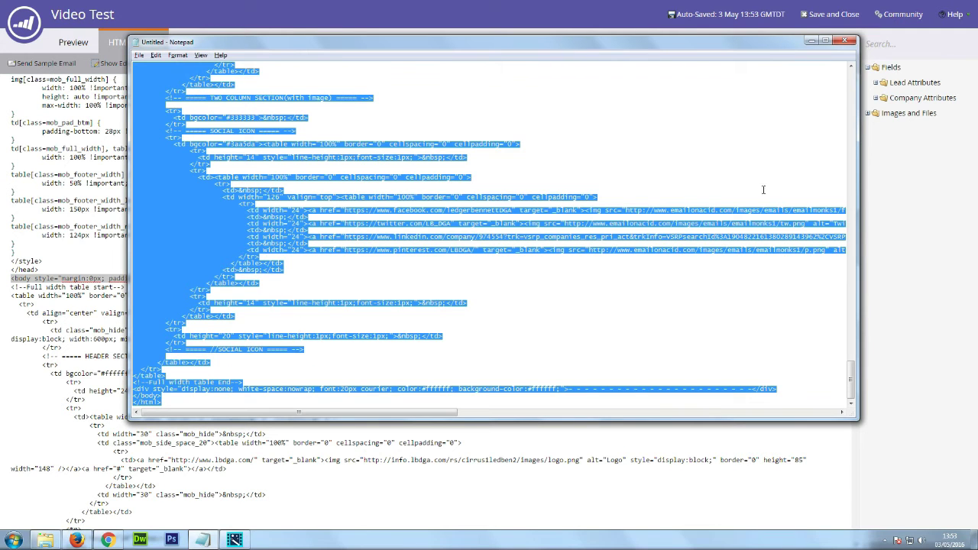
- Copy the mktEditable div line from Notepad and paste it on a new line after <body>
left_click_drag(851, 378, 851, 77)
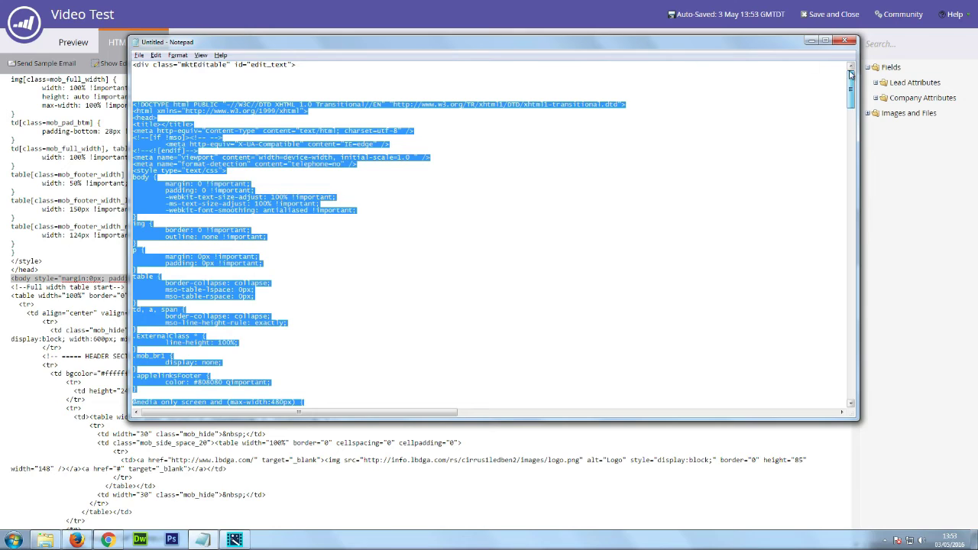
left_click(306, 66)
left_click_drag(305, 66, 131, 65)
key("ctrl+c")
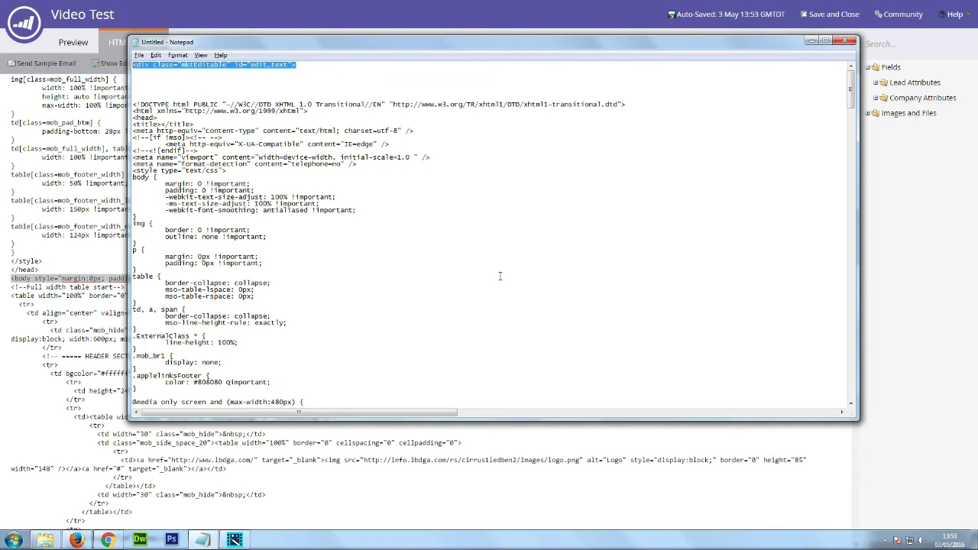
left_click(71, 245)
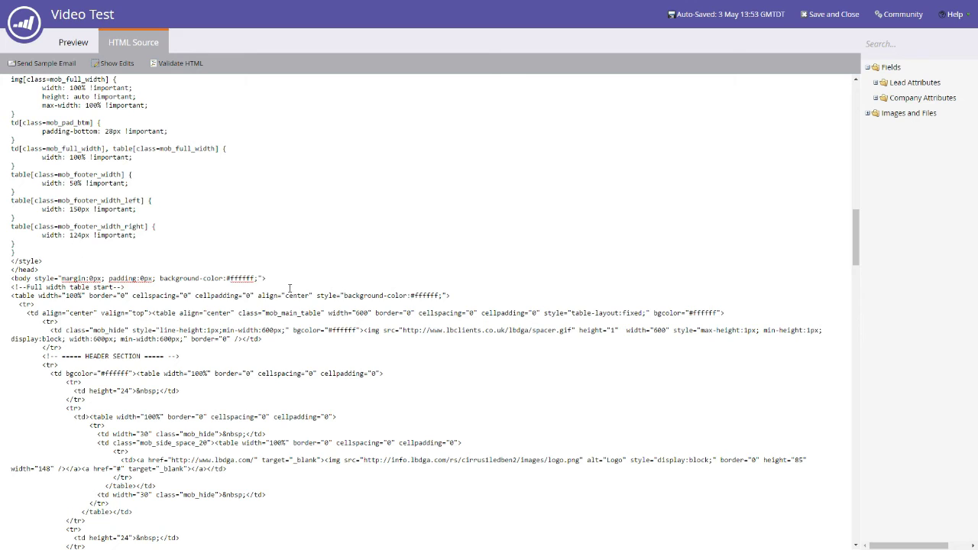
left_click(269, 277)
key("Return")
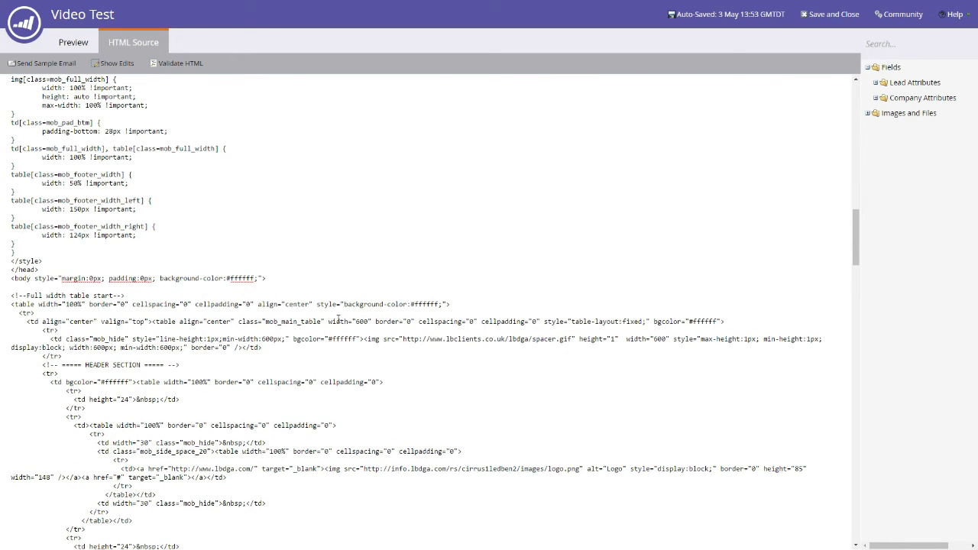
key("ctrl+v")
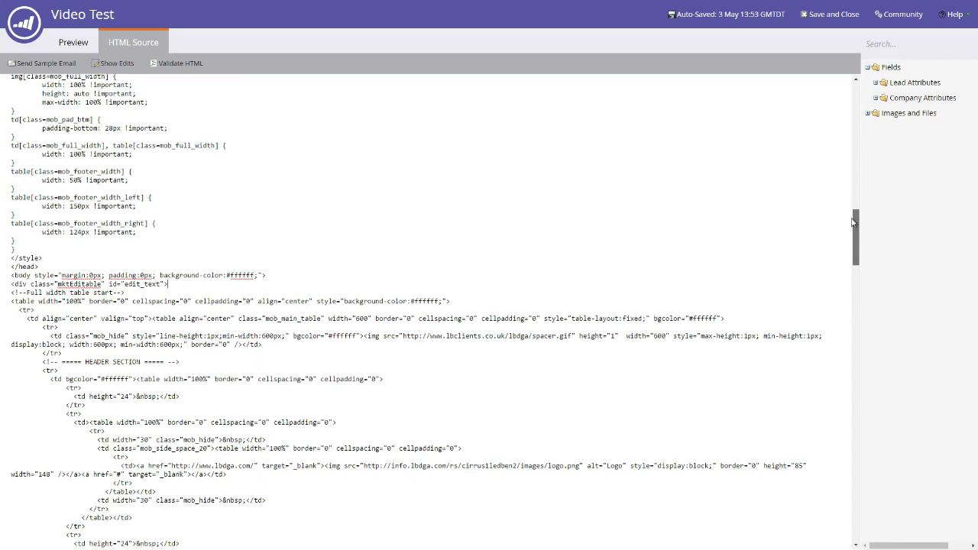
left_click_drag(856, 222, 832, 529)
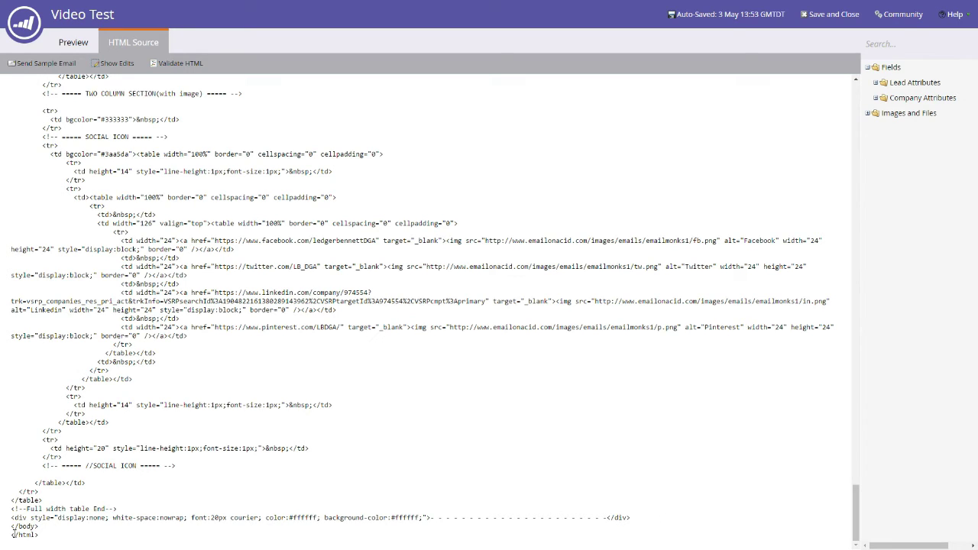
- Add a closing </div> on a new line just before </body>, then preview the email
left_click_drag(11, 526, 38, 527)
left_click(631, 518)
key("Return")
type("</div>")
left_click(71, 43)
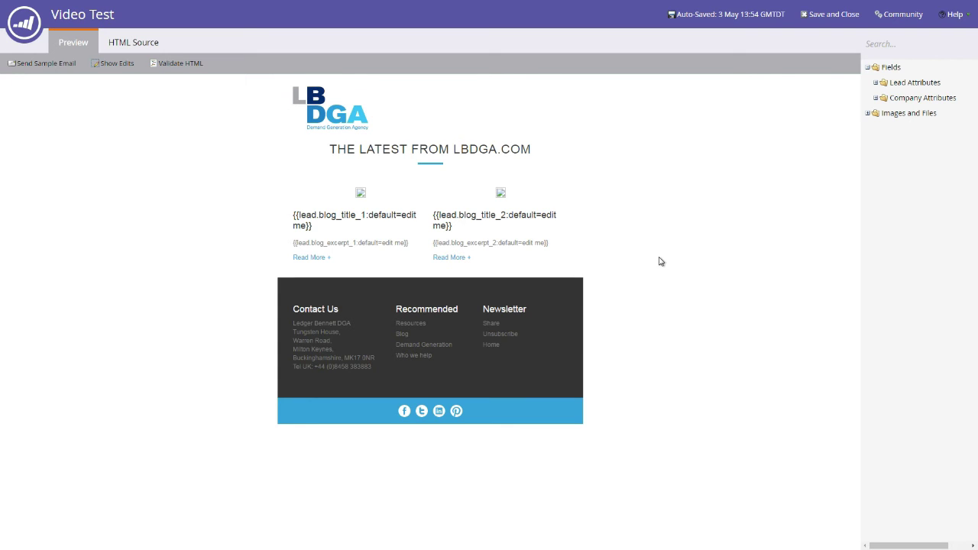
- Save and close the Video Test editor, then bring up the template's actions menu
left_click(824, 17)
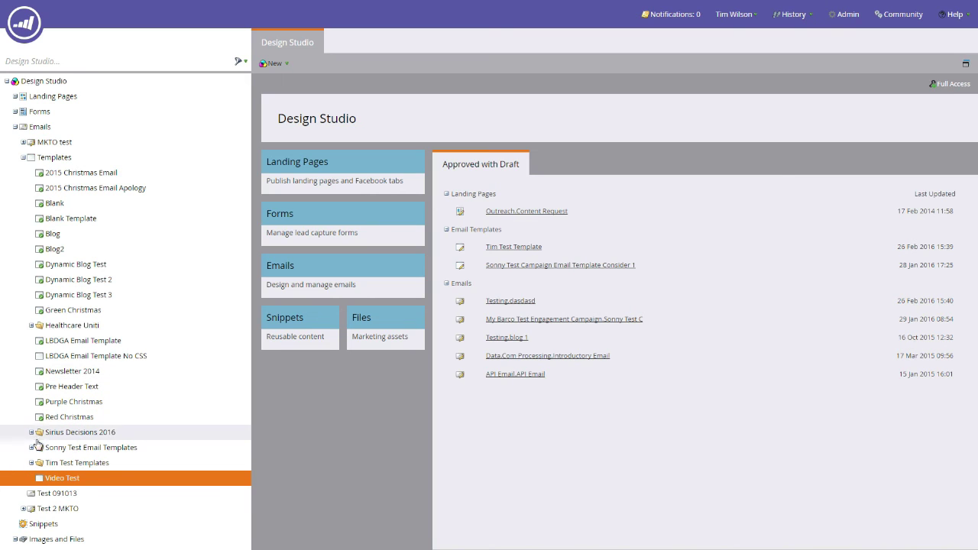
right_click(55, 481)
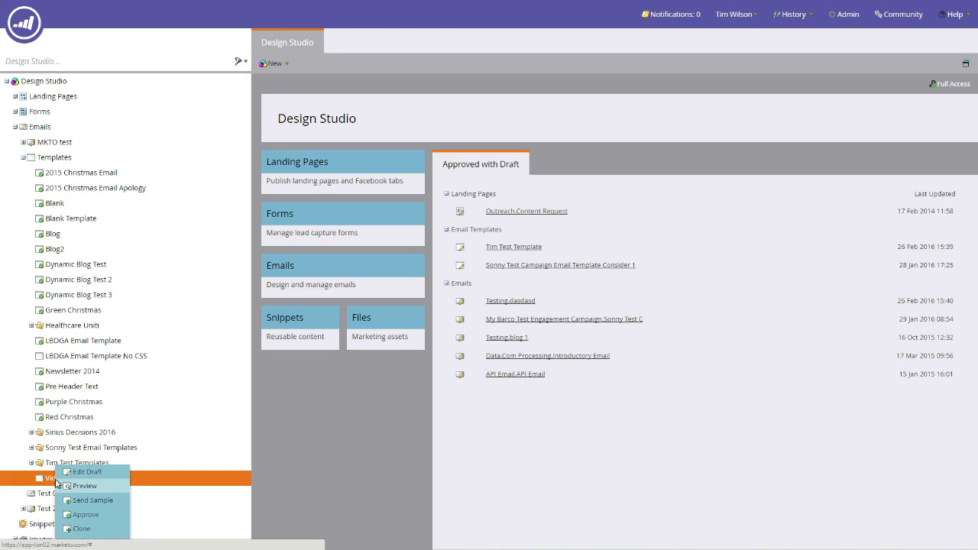
- Approve the 'Video Test' email template, then collapse the Templates folder in Design Studio
left_click(79, 515)
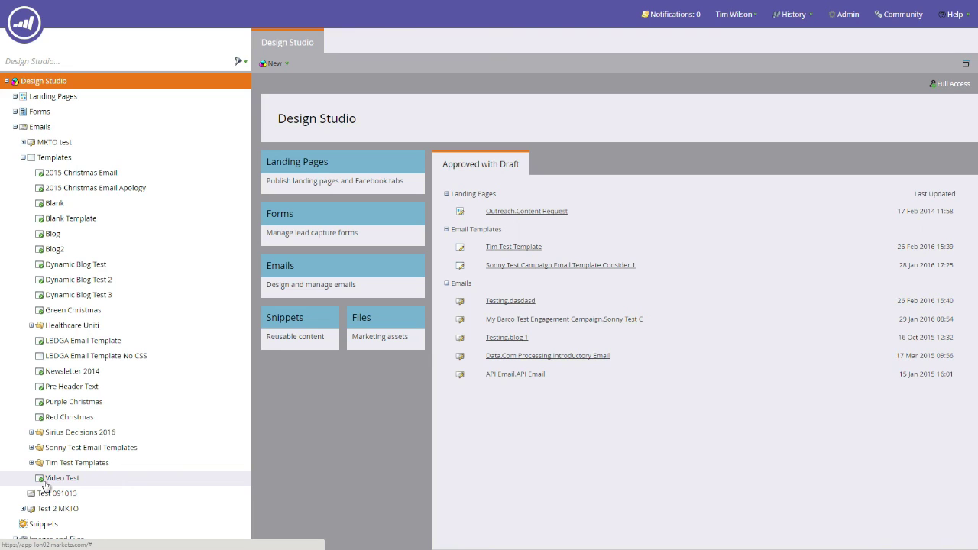
left_click(23, 158)
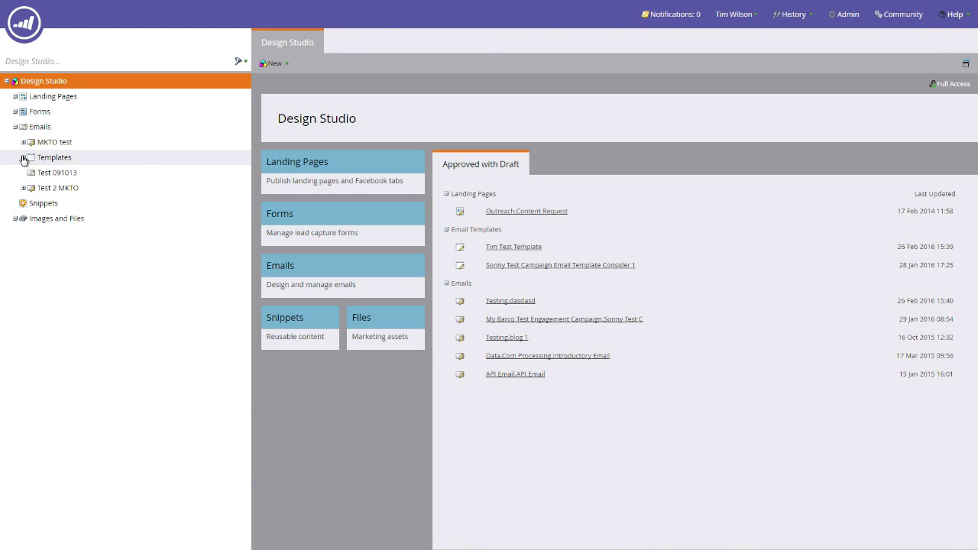